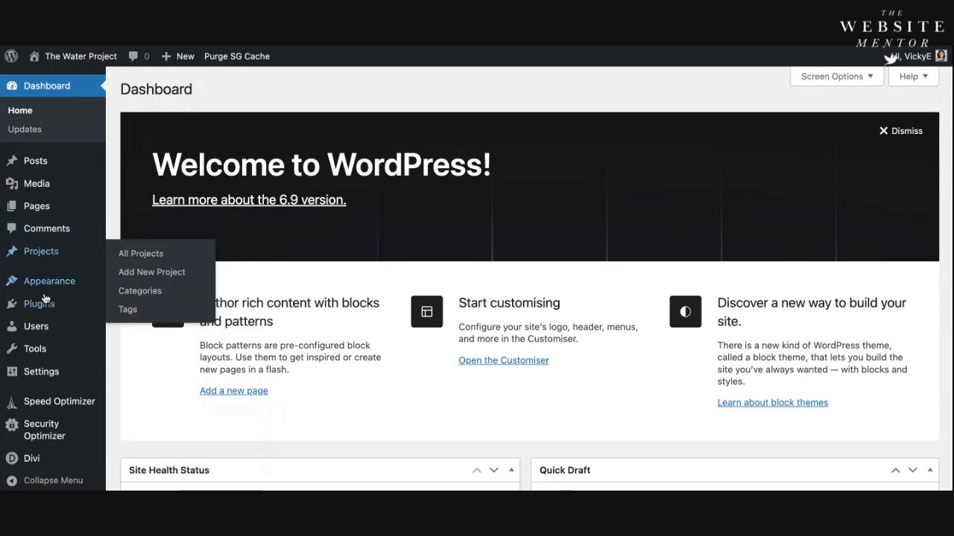
Step: Search the plugin directory for "WP Mail SMTP" and install WP Mail SMTP by WPForms
mouse_move(41, 302)
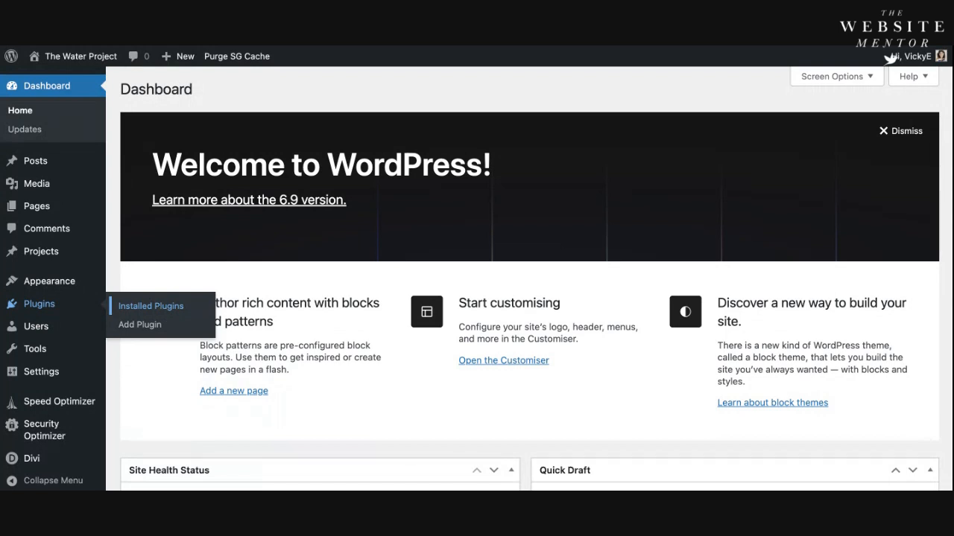
click(149, 330)
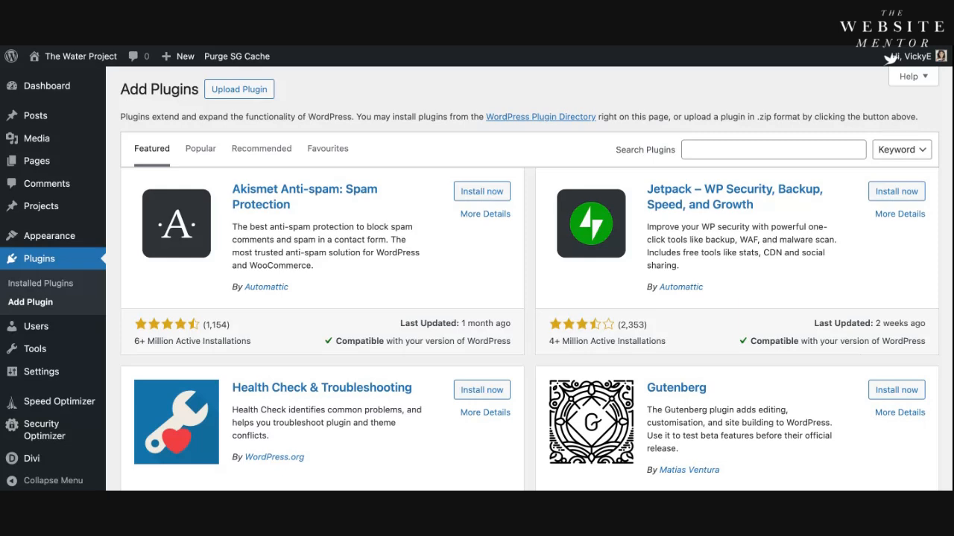
click(699, 147)
text(WP Mail )
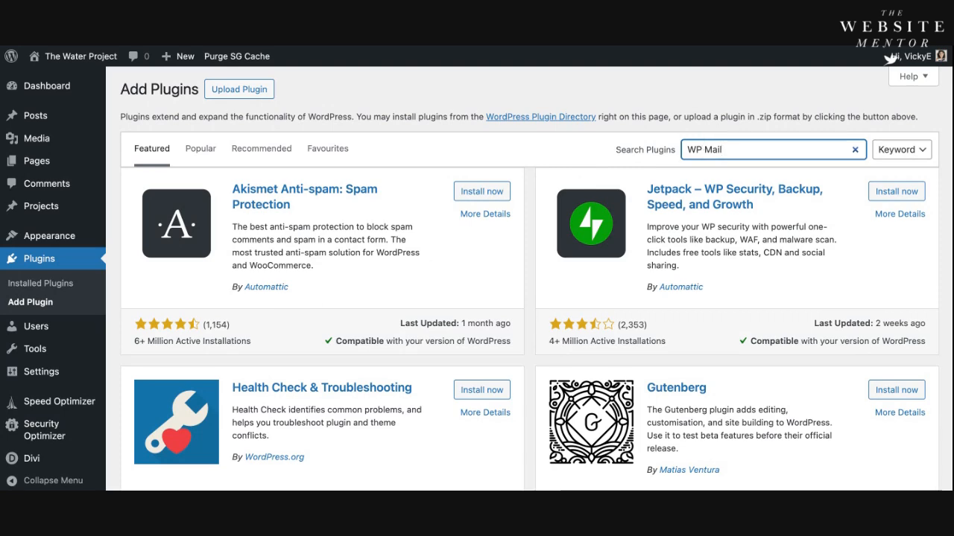
text(SMTP)
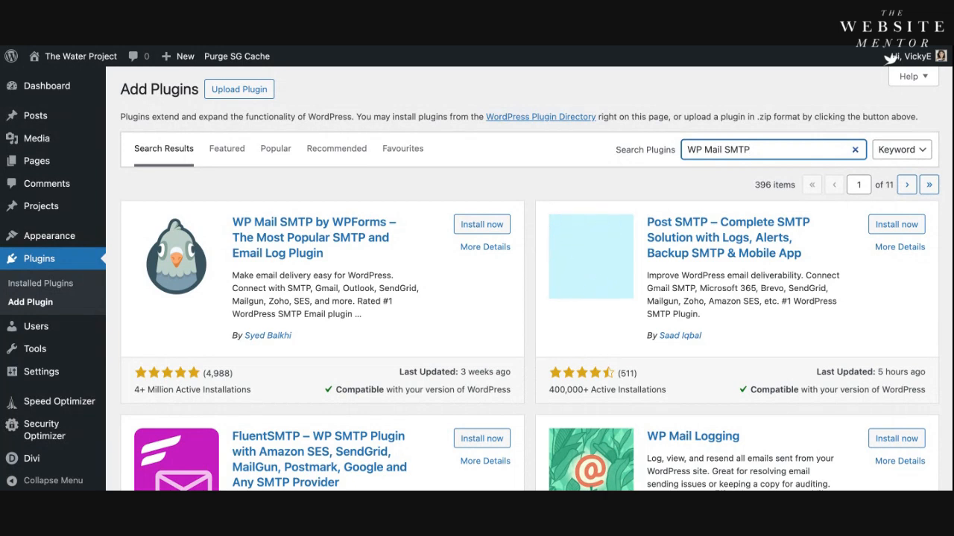
click(478, 228)
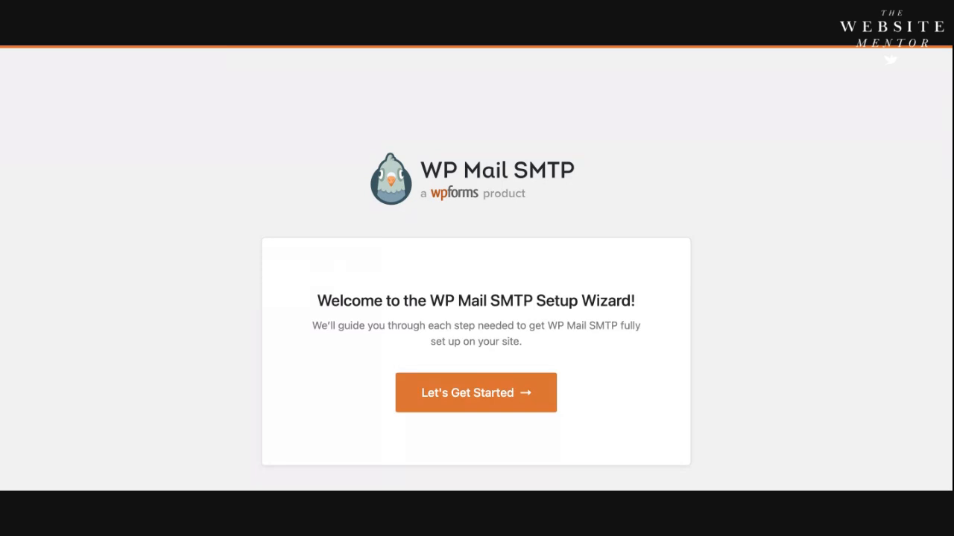
Step: Start the WP Mail SMTP setup wizard, choose Other SMTP as the mailer and save the choice
click(479, 393)
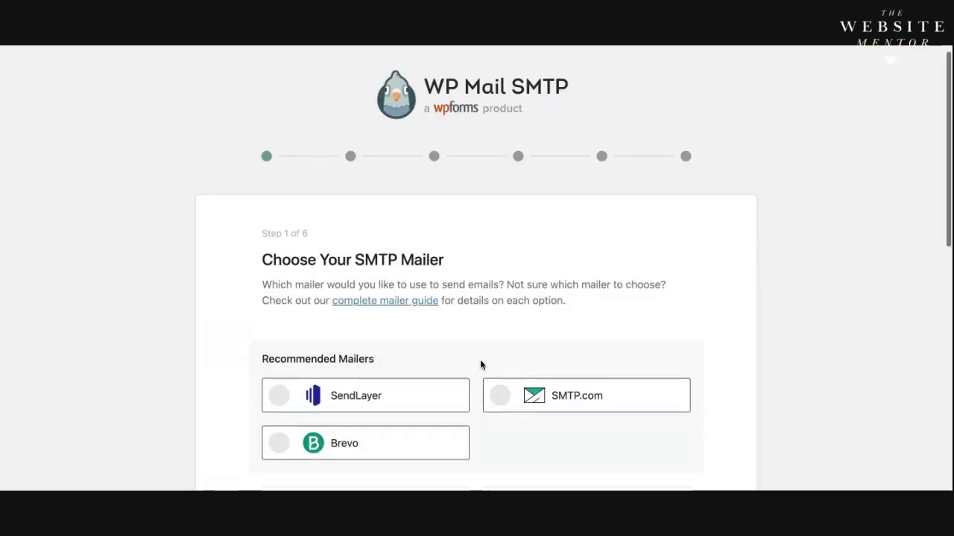
scroll(479, 365, down, 2)
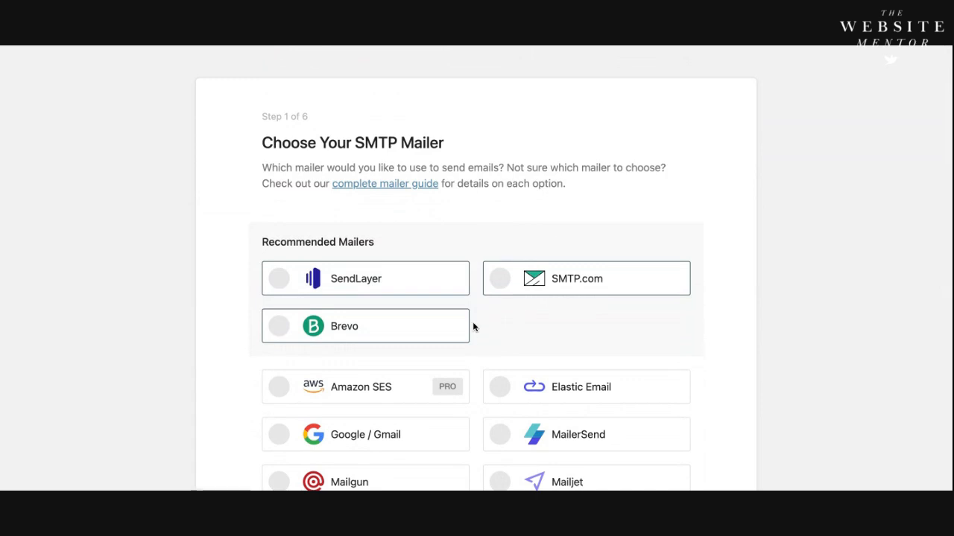
scroll(472, 328, down, 1)
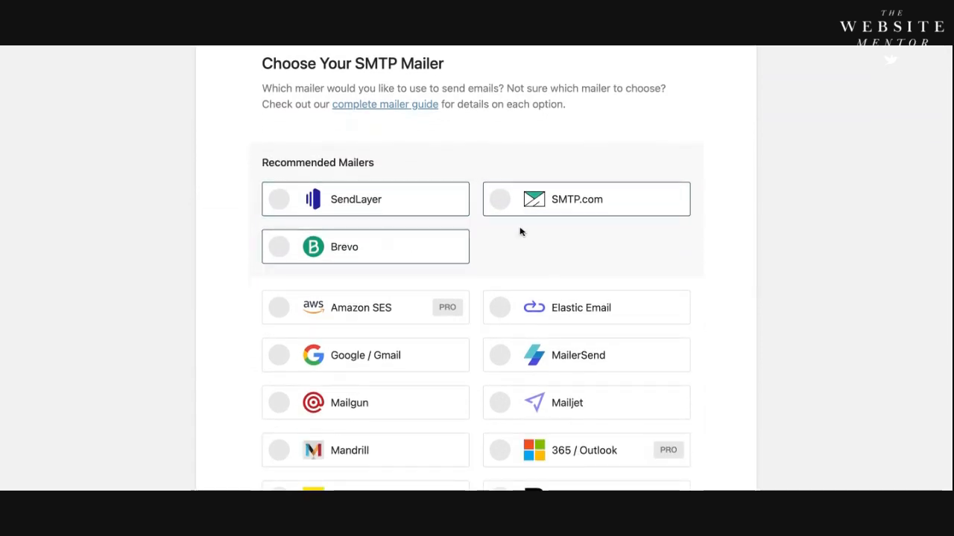
scroll(502, 262, down, 1)
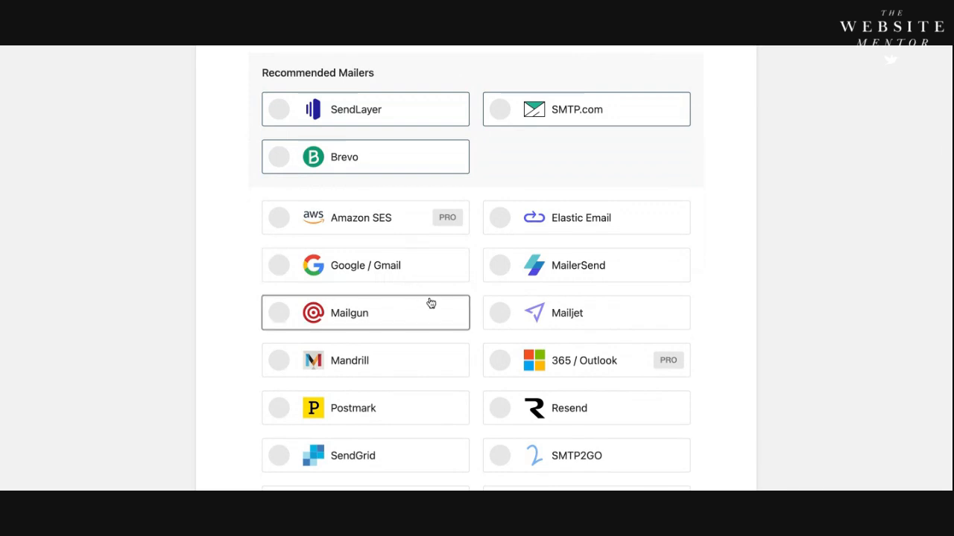
scroll(428, 302, down, 2)
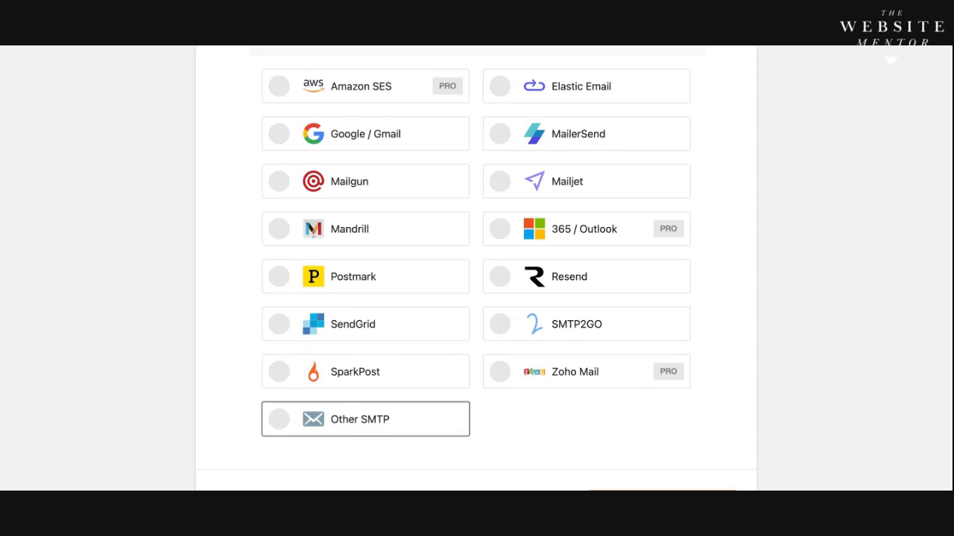
click(339, 422)
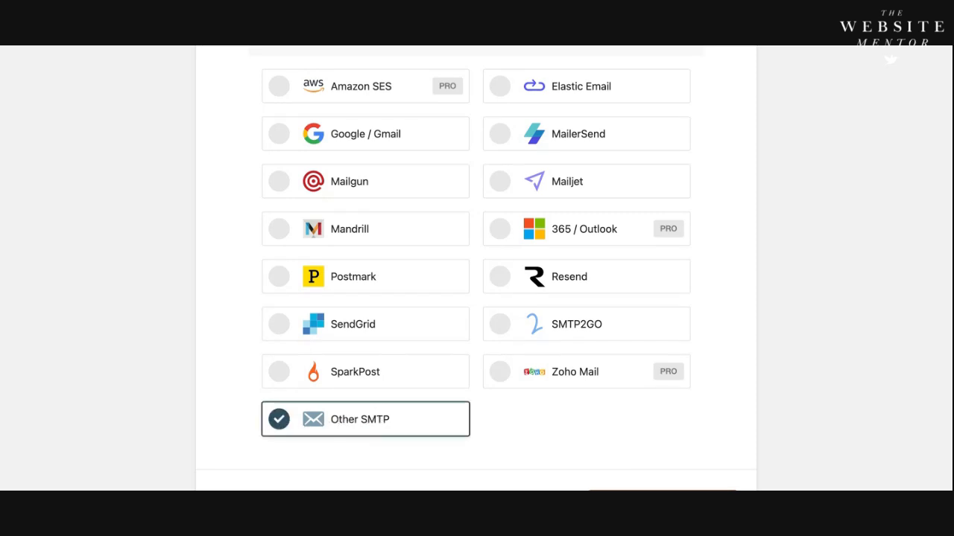
scroll(396, 290, down, 3)
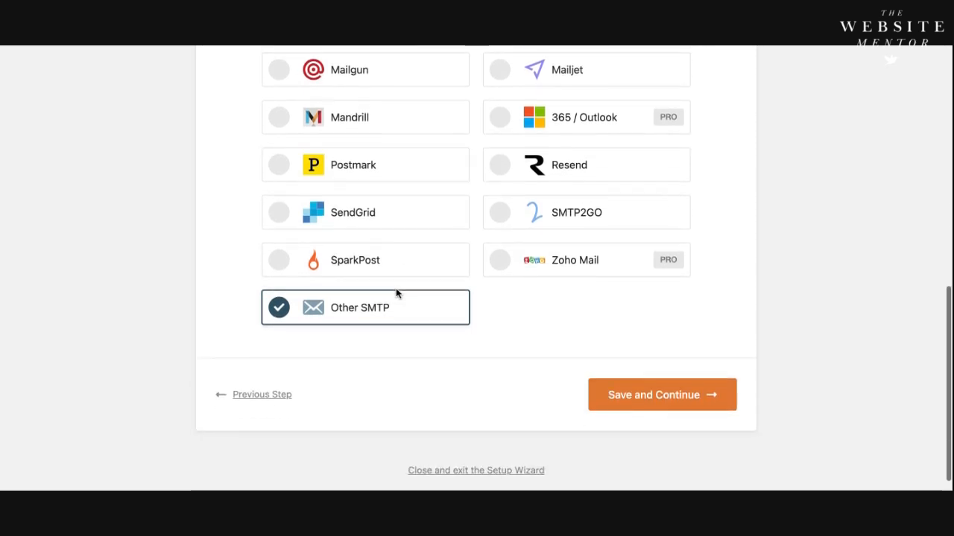
click(653, 403)
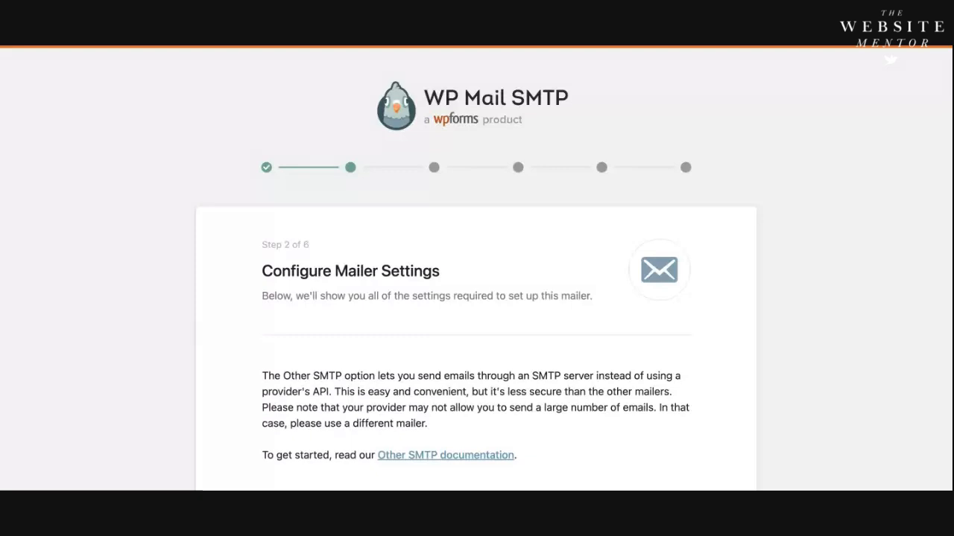
Step: Examine the SMTP host, encryption and port settings required for the Other SMTP mailer
scroll(578, 358, down, 1)
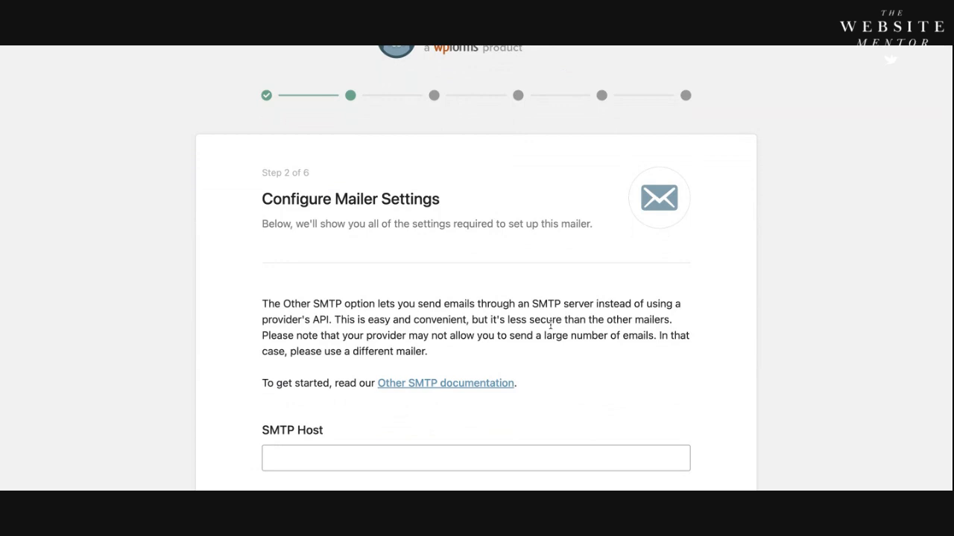
scroll(551, 326, down, 1)
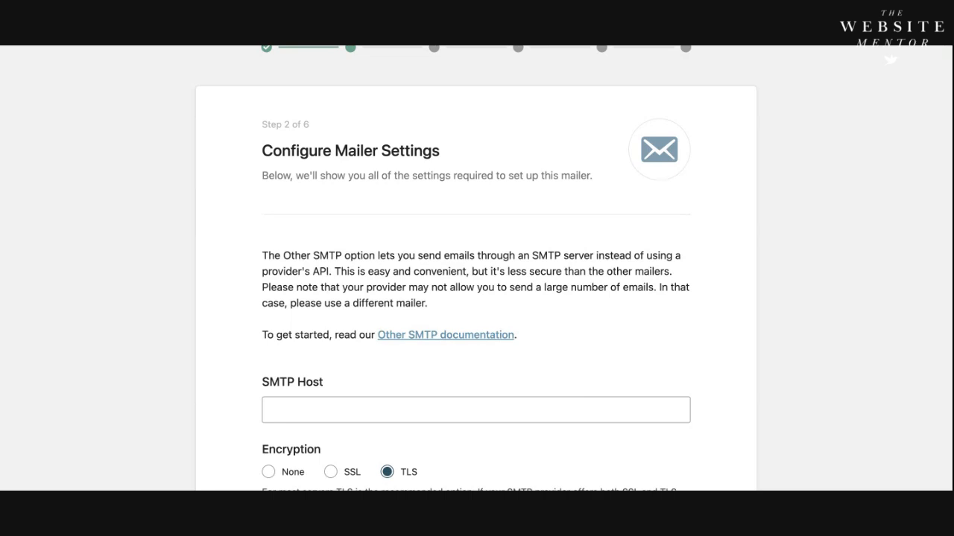
scroll(455, 375, down, 2)
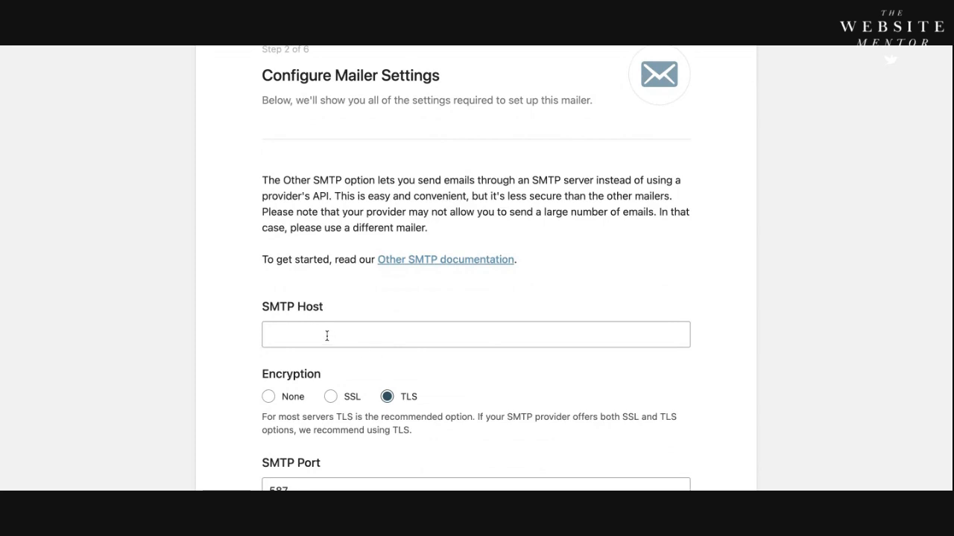
scroll(326, 336, down, 1)
click(307, 296)
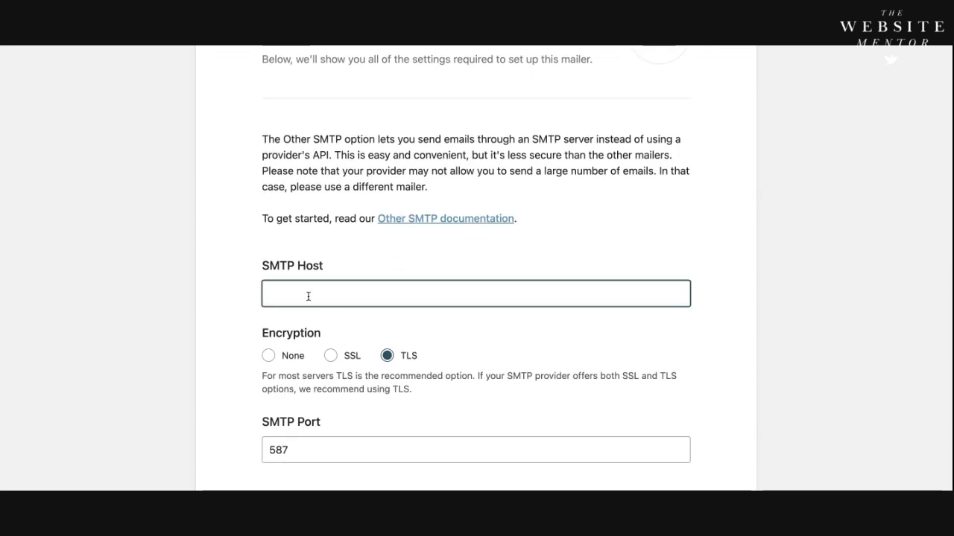
click(342, 261)
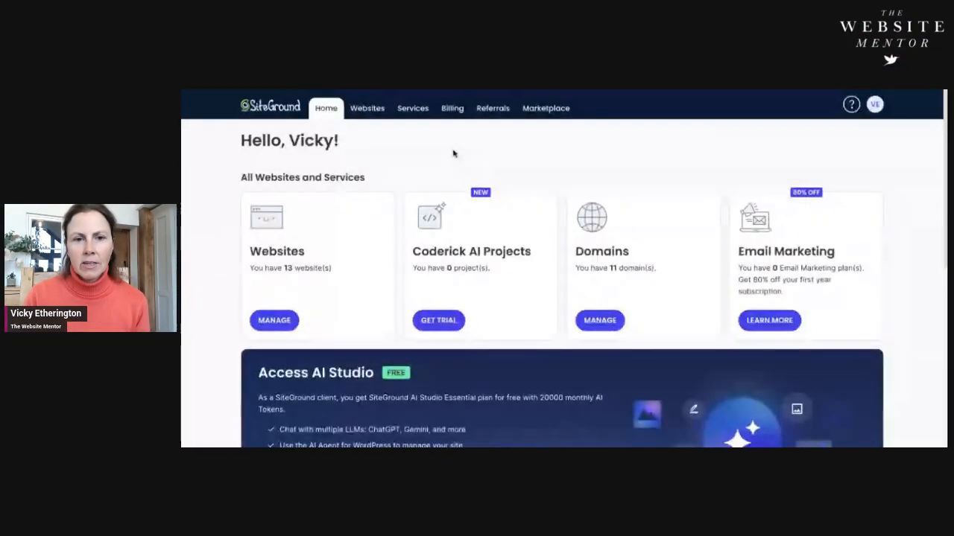
Step: Switch to SiteGround, open the email accounts in the site tools for ethelwoldtri.co.uk and copy the outgoing server address
click(275, 321)
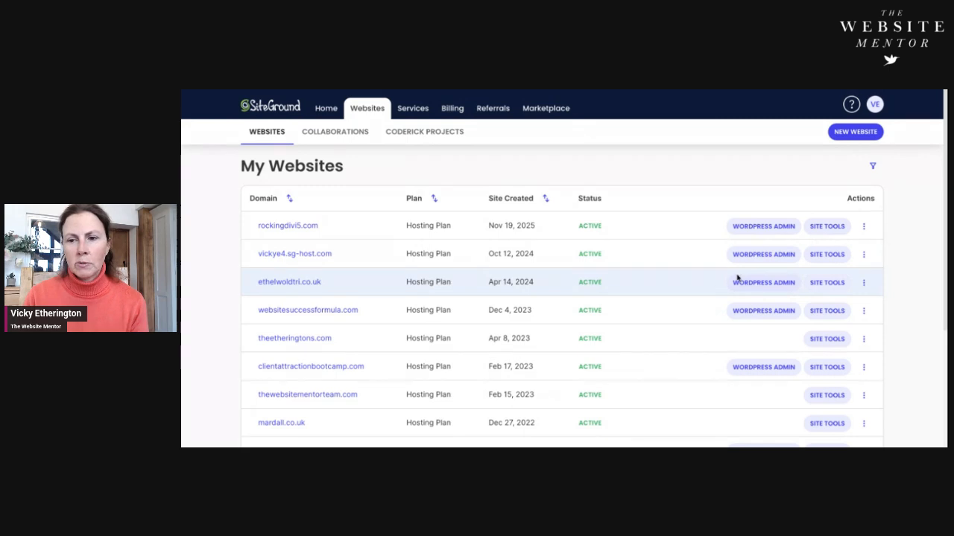
click(828, 285)
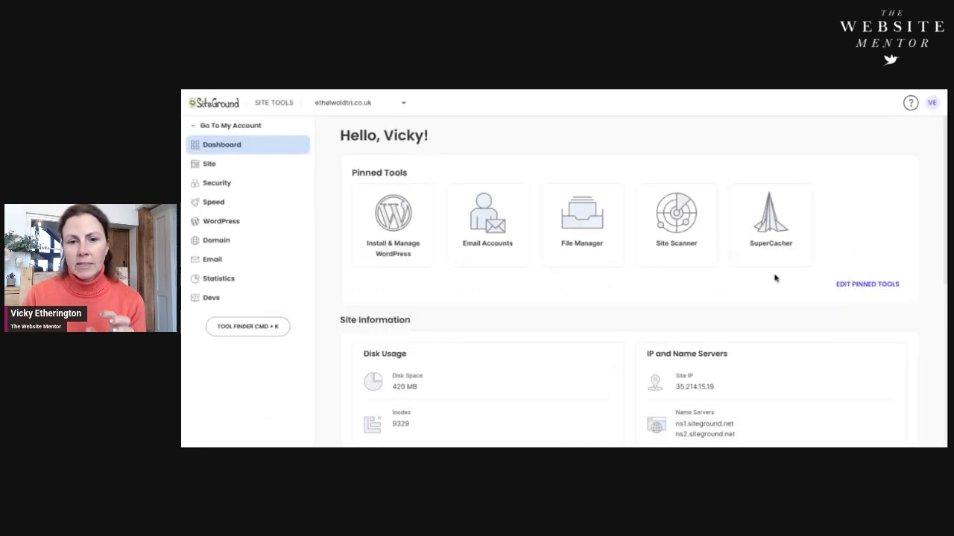
click(492, 221)
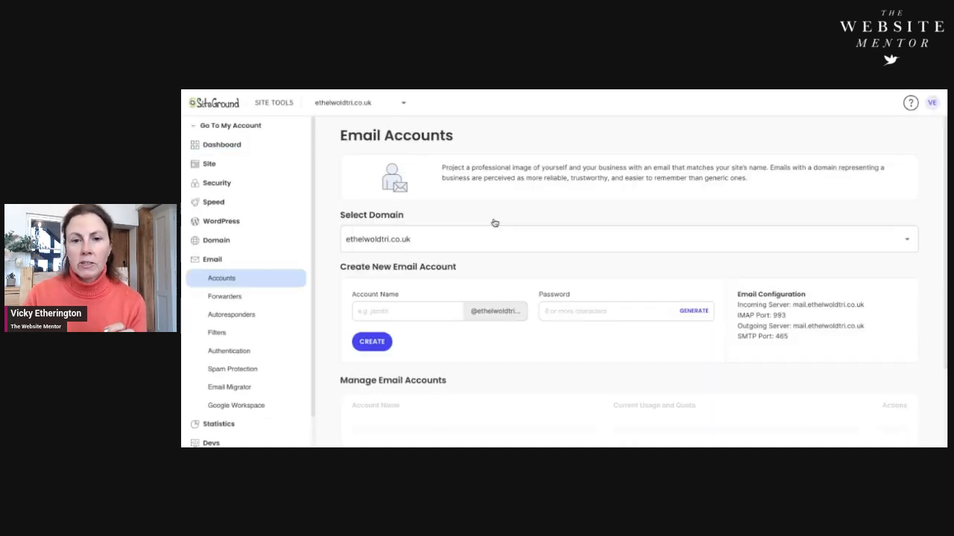
scroll(781, 371, down, 1)
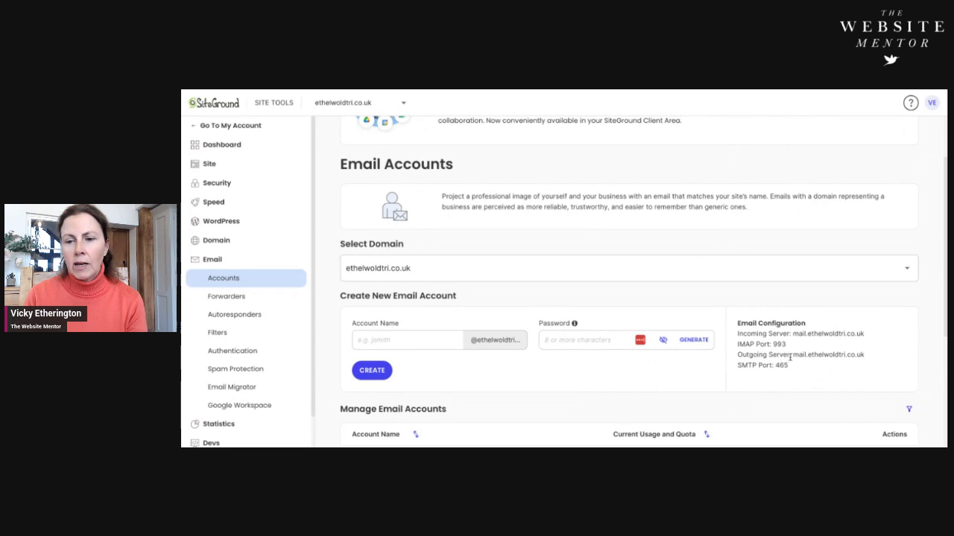
drag(793, 356, 872, 360)
key(ctrl+c)
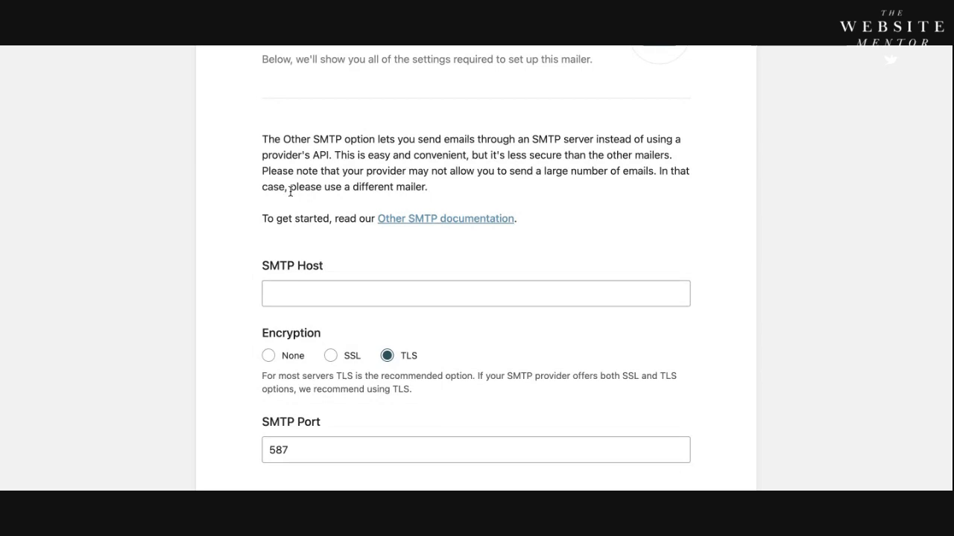
Step: Back in the WP Mail SMTP wizard, enter mail.ethelwoldtri.co.uk as the SMTP host and set the encryption to SSL
click(296, 291)
key(ctrl+v)
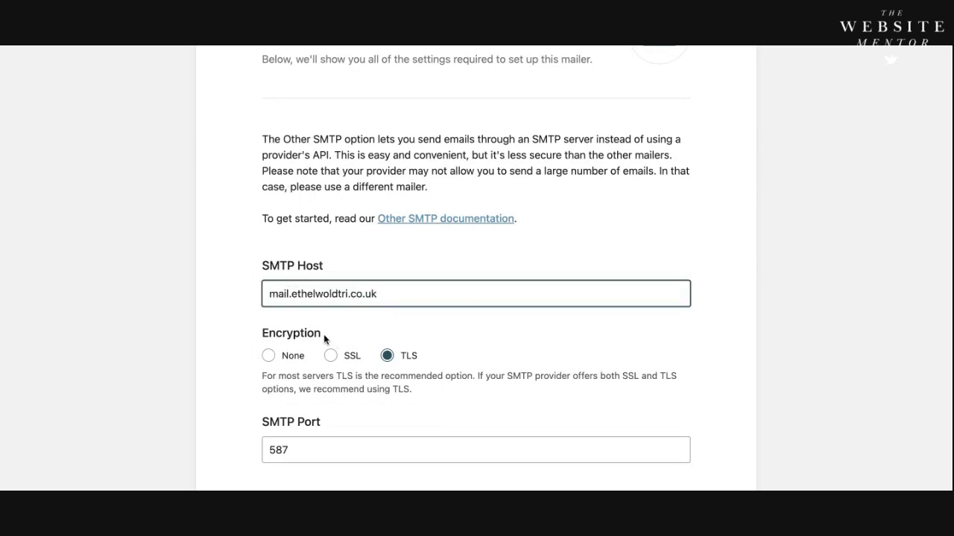
scroll(313, 335, down, 1)
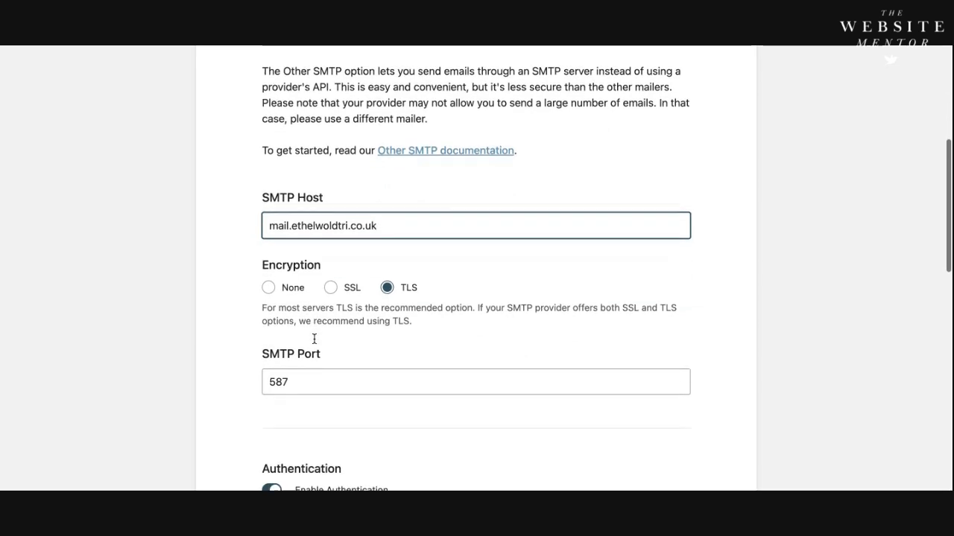
click(328, 290)
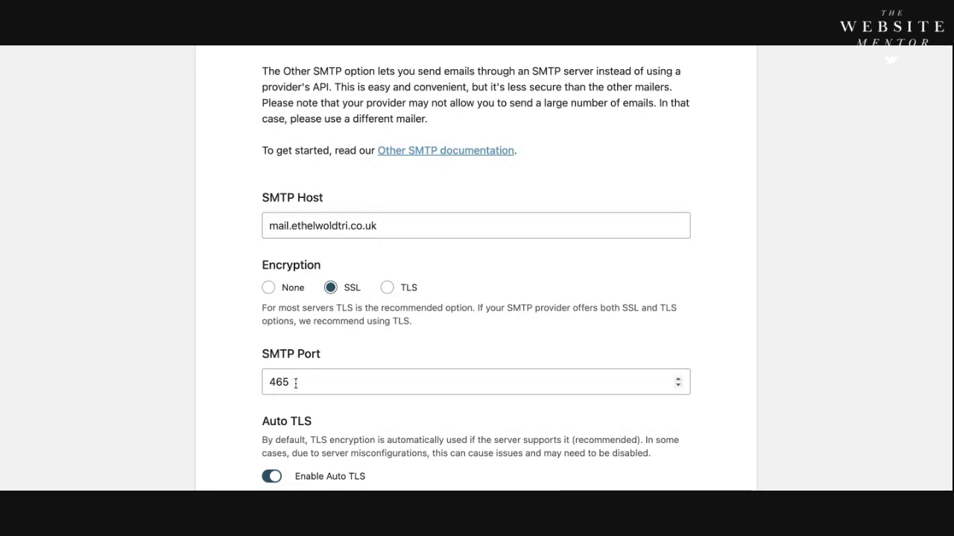
Step: Set the From Name for outgoing emails to "The Website Mentor"
scroll(308, 365, down, 2)
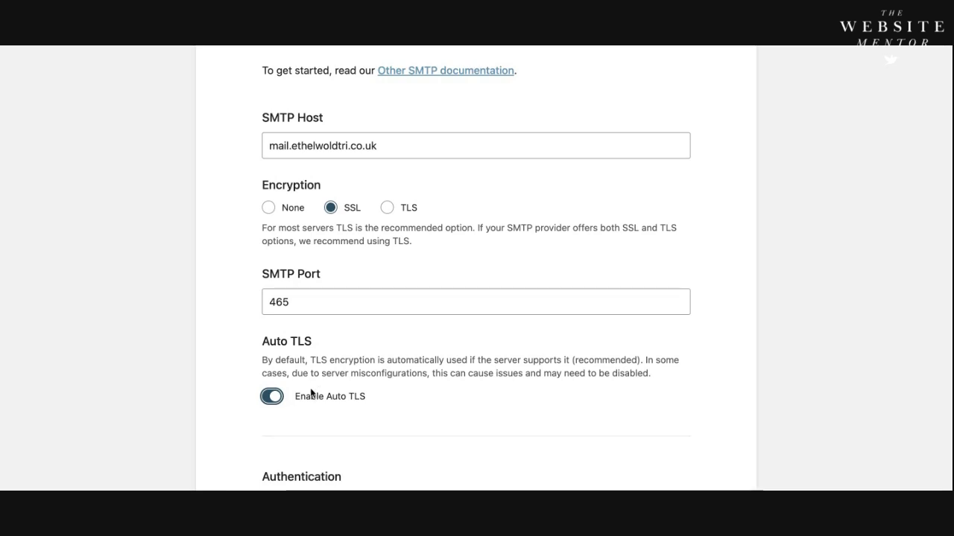
scroll(313, 393, down, 3)
scroll(320, 391, down, 1)
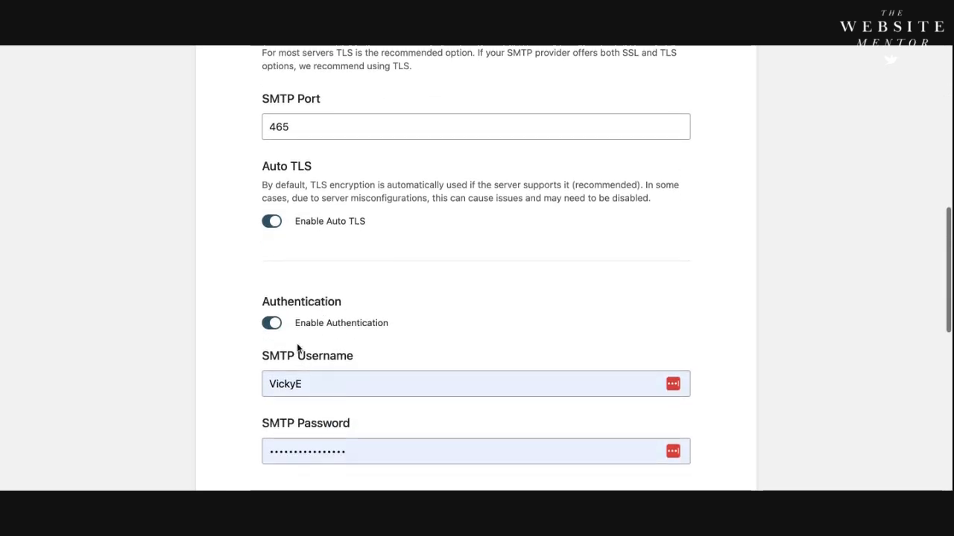
scroll(334, 333, down, 2)
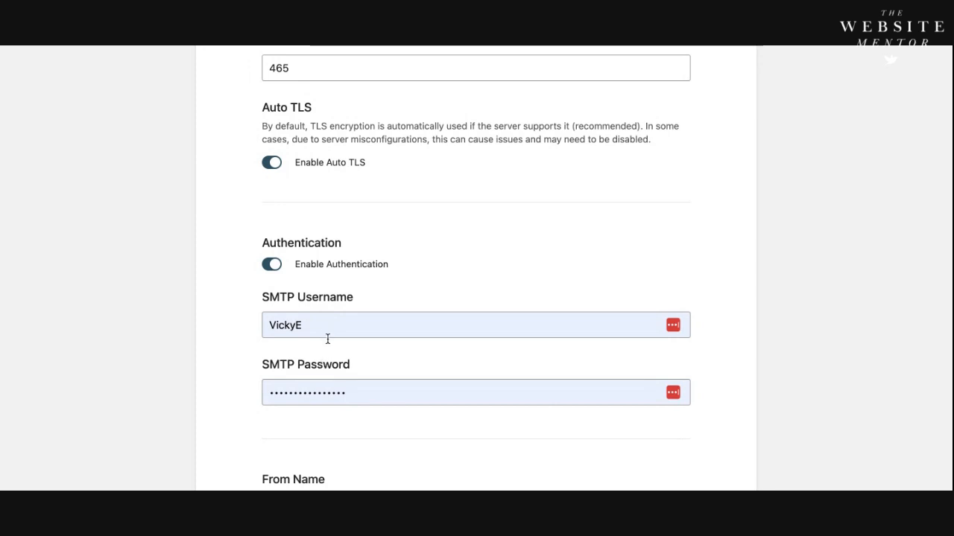
scroll(330, 341, down, 1)
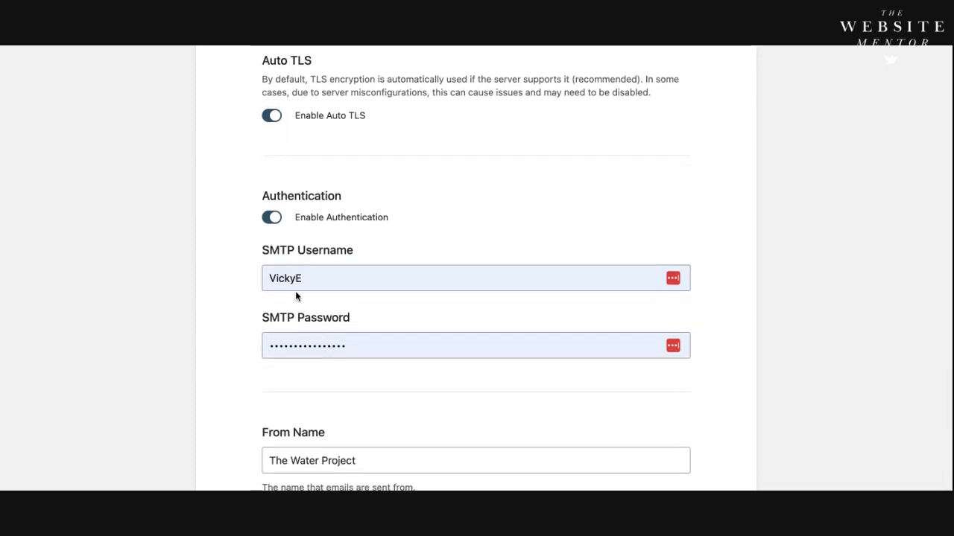
scroll(310, 283, down, 1)
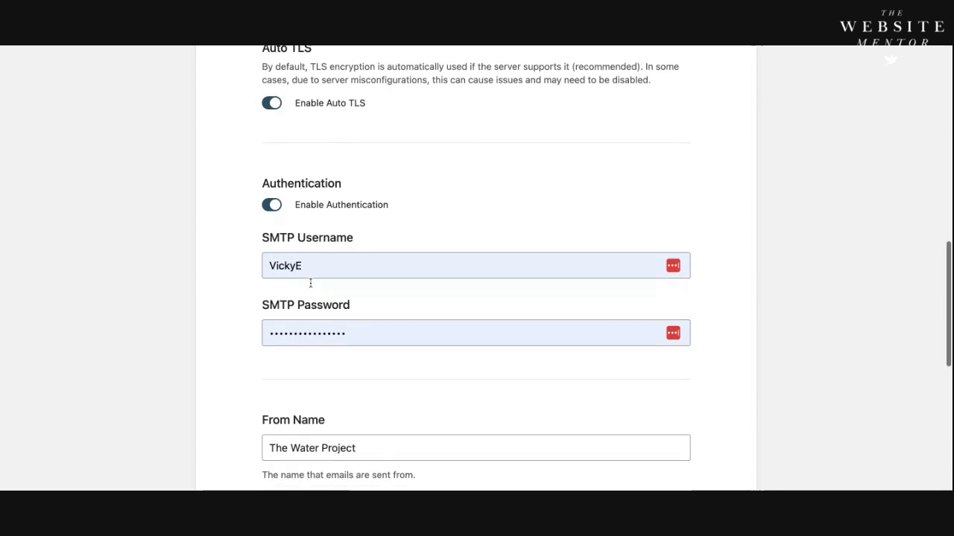
scroll(310, 283, down, 1)
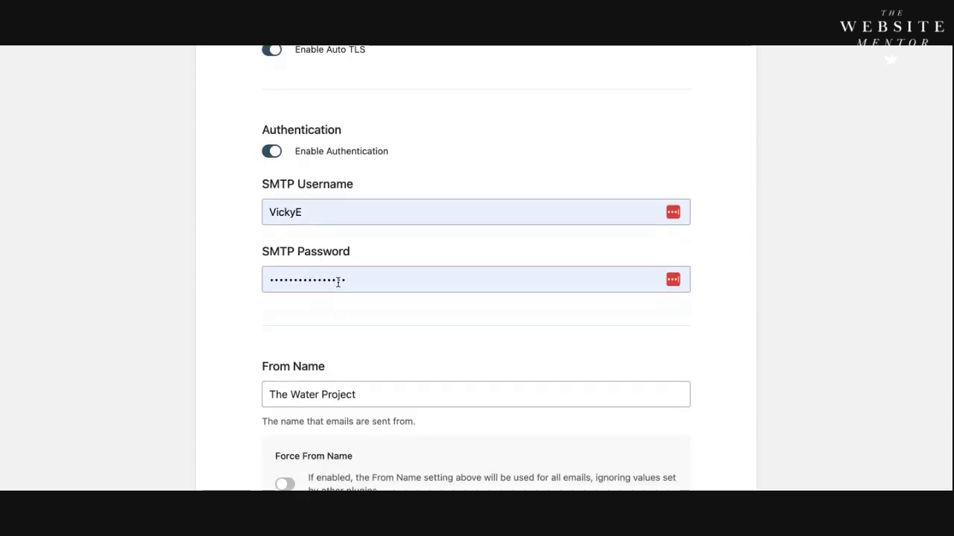
scroll(334, 281, down, 4)
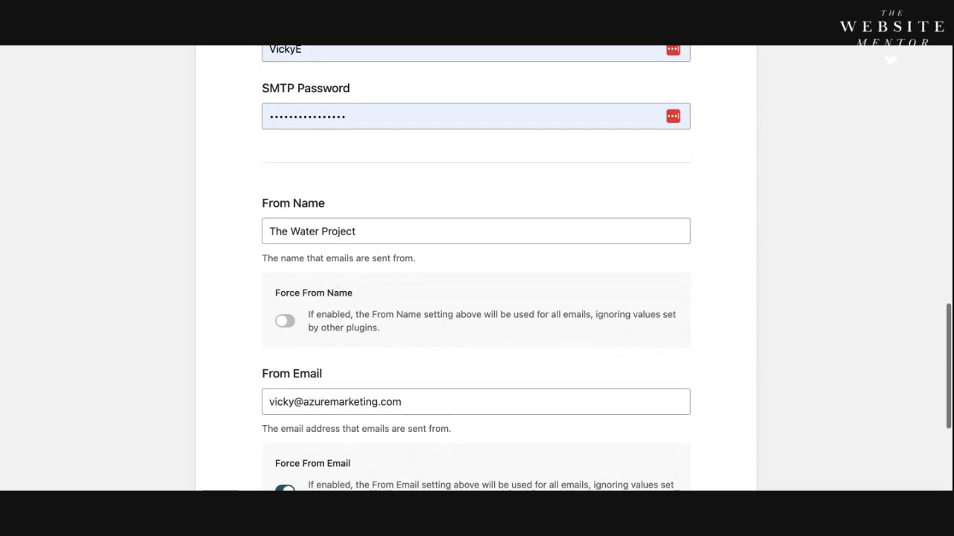
scroll(338, 282, down, 1)
drag(364, 204, 265, 204)
text(The )
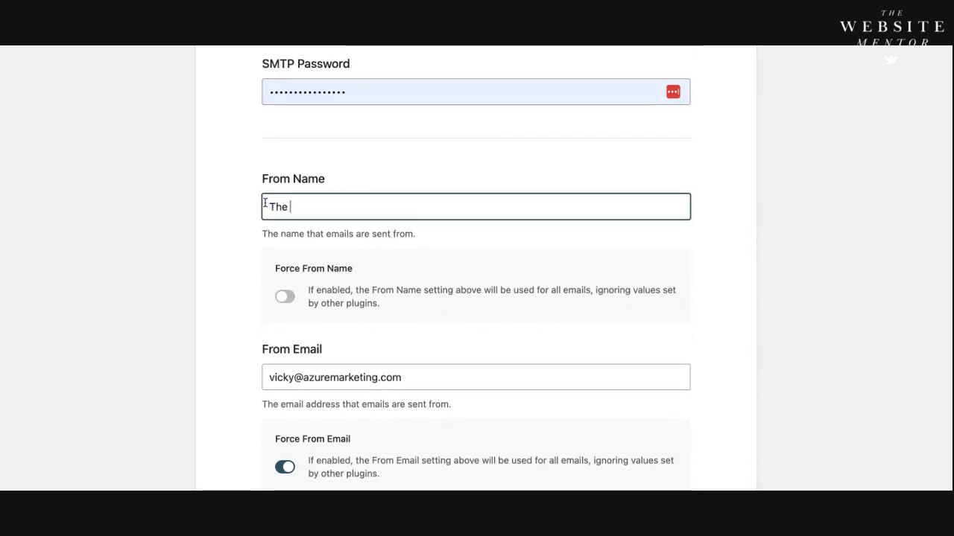
text(Webs)
click(350, 224)
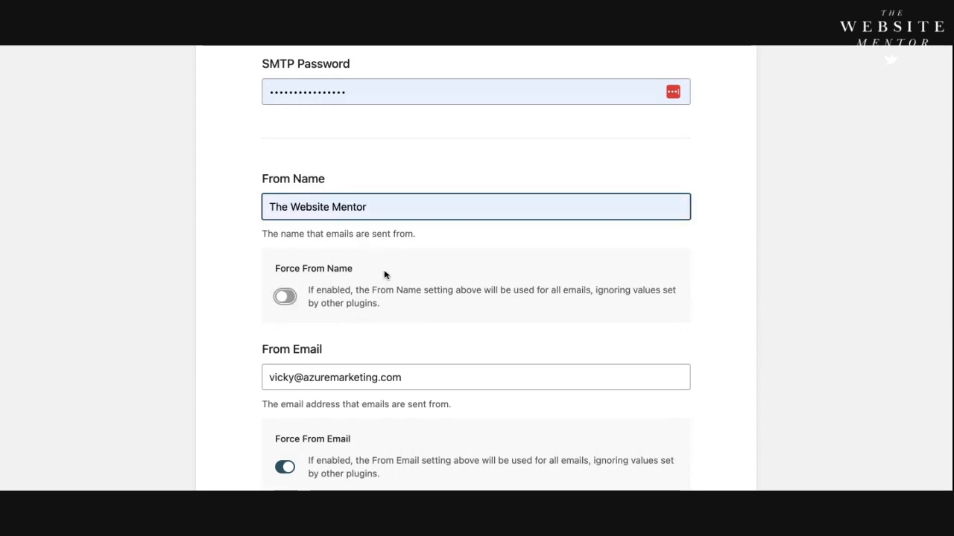
Step: Save the Other SMTP mailer settings with Force From Email left enabled and continue to the email features selection
scroll(375, 280, down, 1)
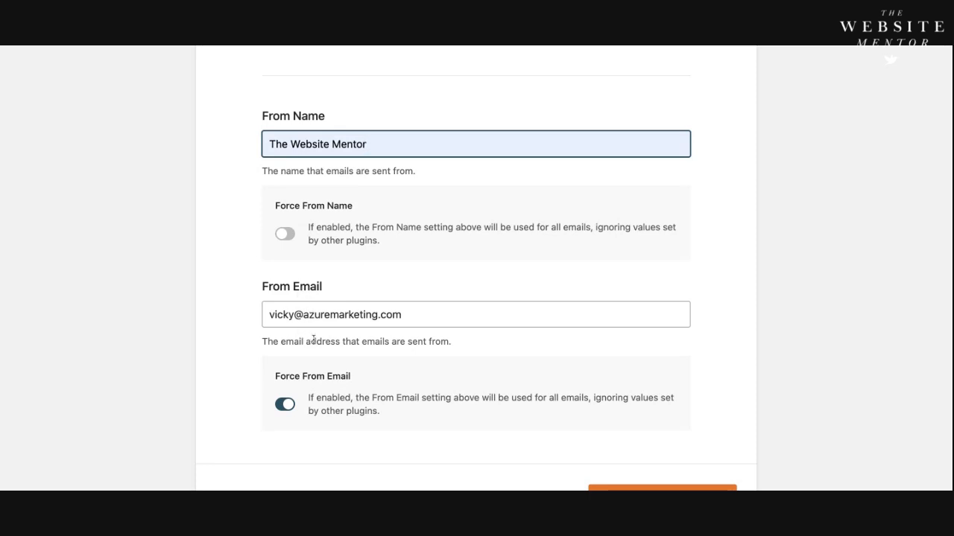
scroll(328, 336, down, 3)
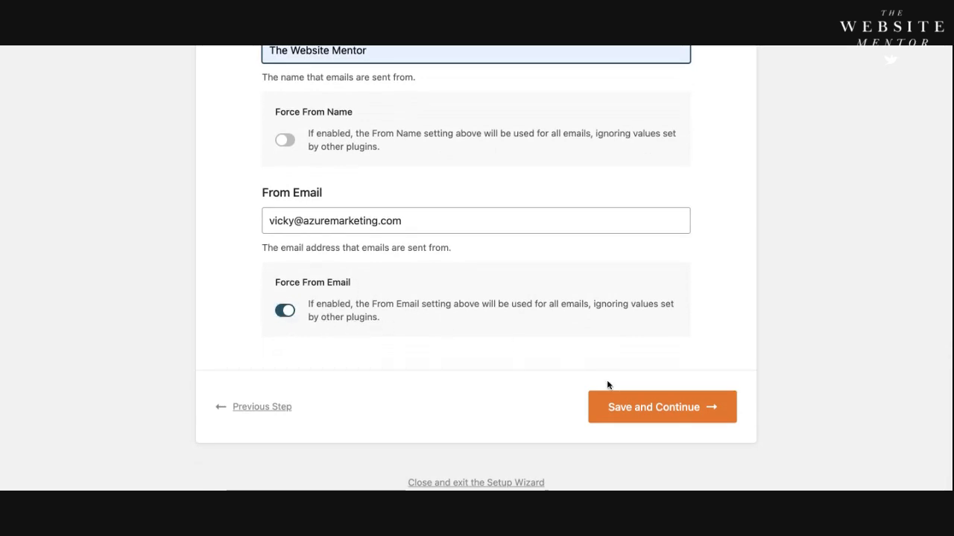
click(650, 414)
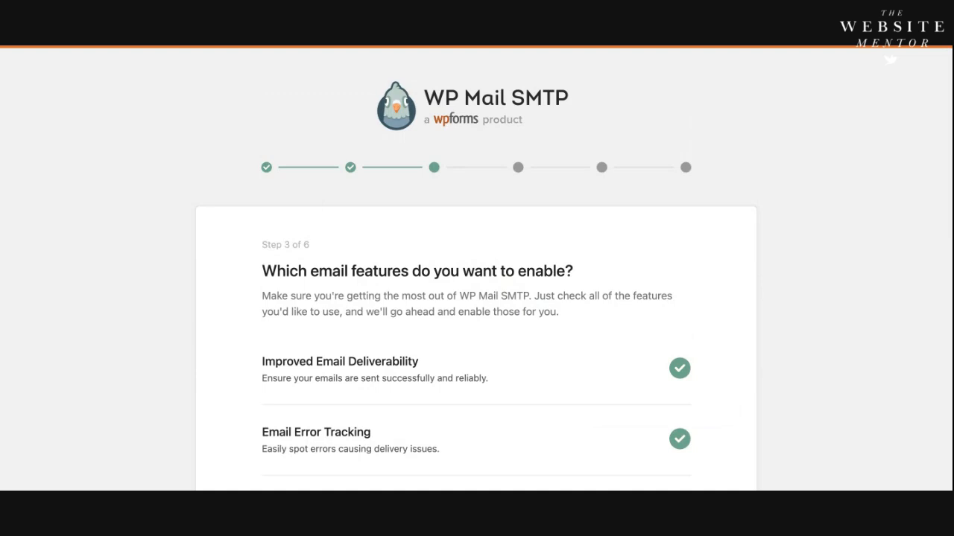
Step: Deselect the Smart Contact Form feature so the WPForms plugin is not installed
scroll(477, 298, down, 4)
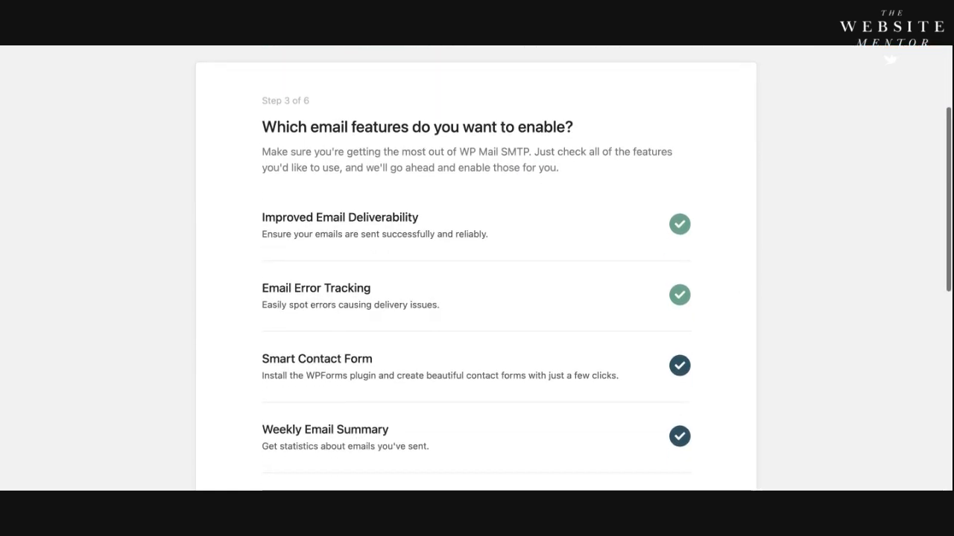
scroll(511, 328, down, 1)
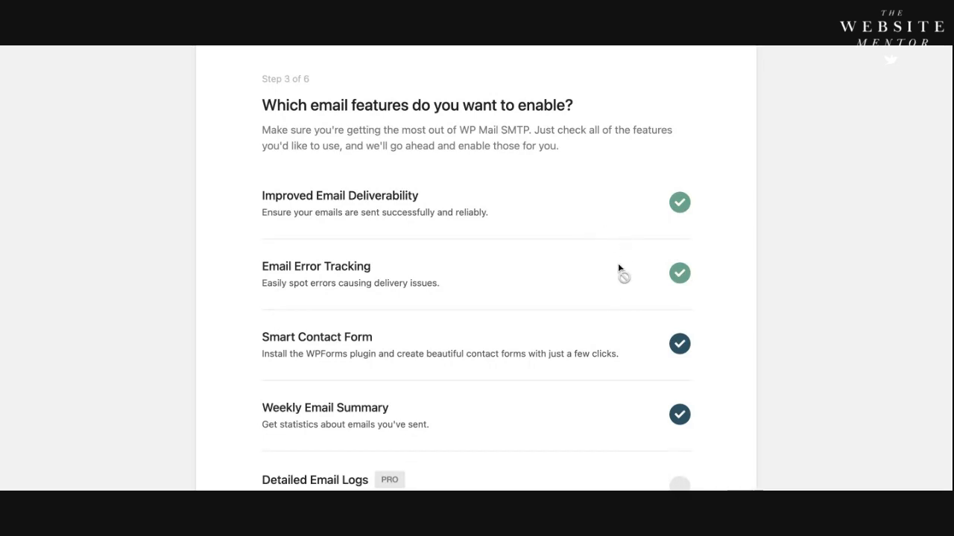
scroll(681, 299, down, 1)
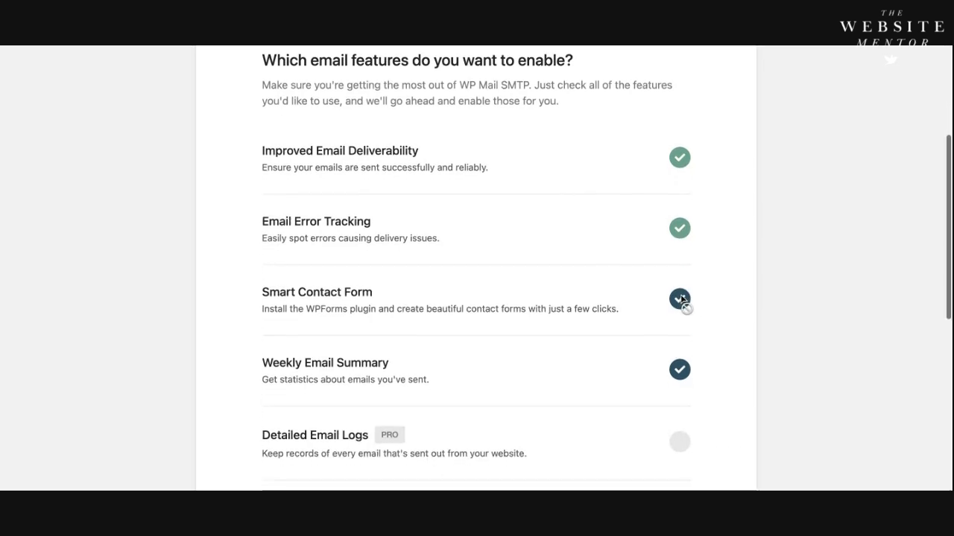
scroll(677, 304, down, 1)
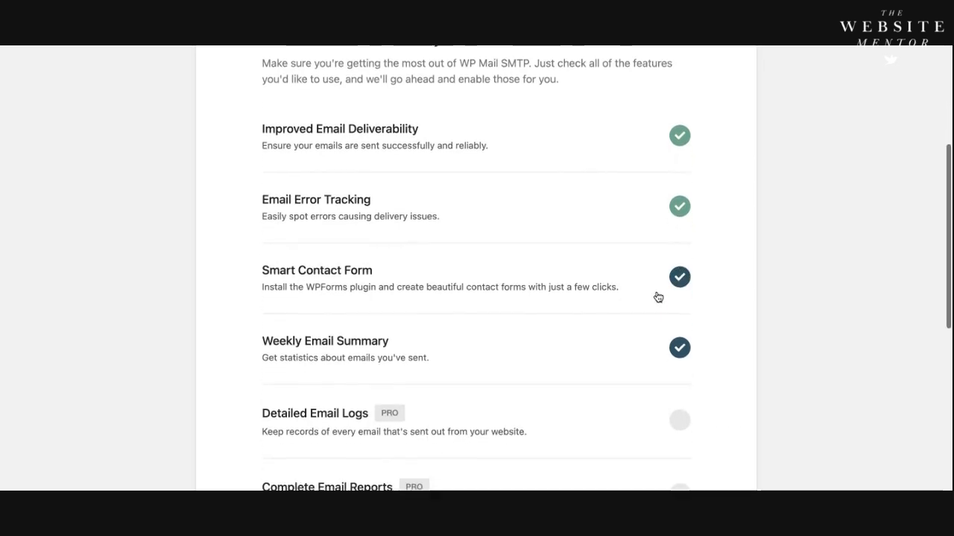
click(681, 244)
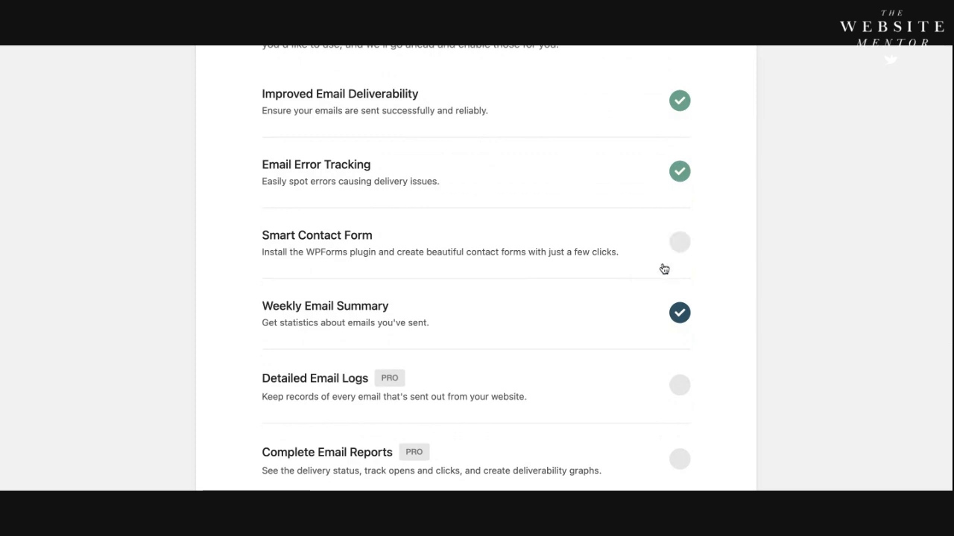
Step: Keep Weekly Email Summary enabled, leave the Pro features unselected, and save the email features selection
scroll(664, 284, down, 1)
scroll(664, 283, down, 1)
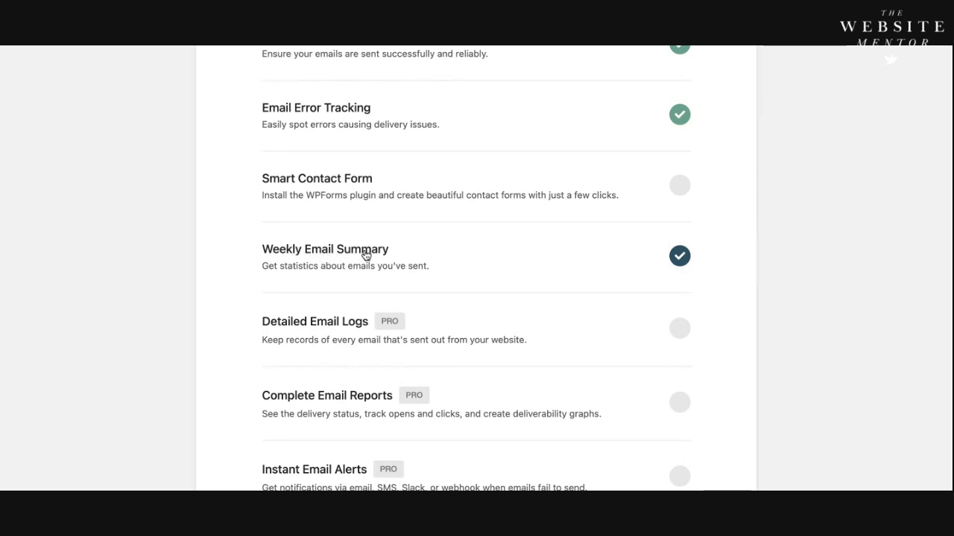
click(691, 262)
click(681, 260)
scroll(669, 266, down, 1)
scroll(669, 266, down, 2)
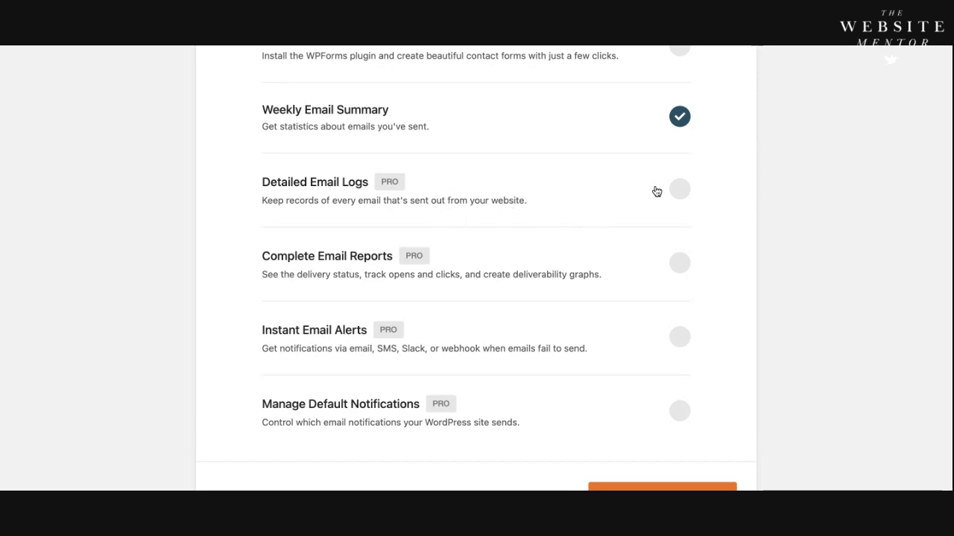
scroll(612, 315, down, 2)
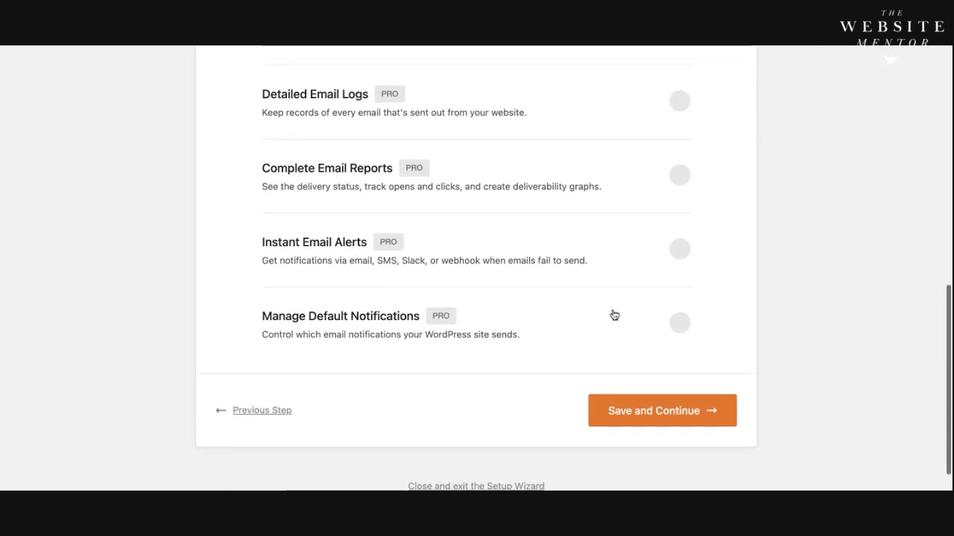
click(656, 409)
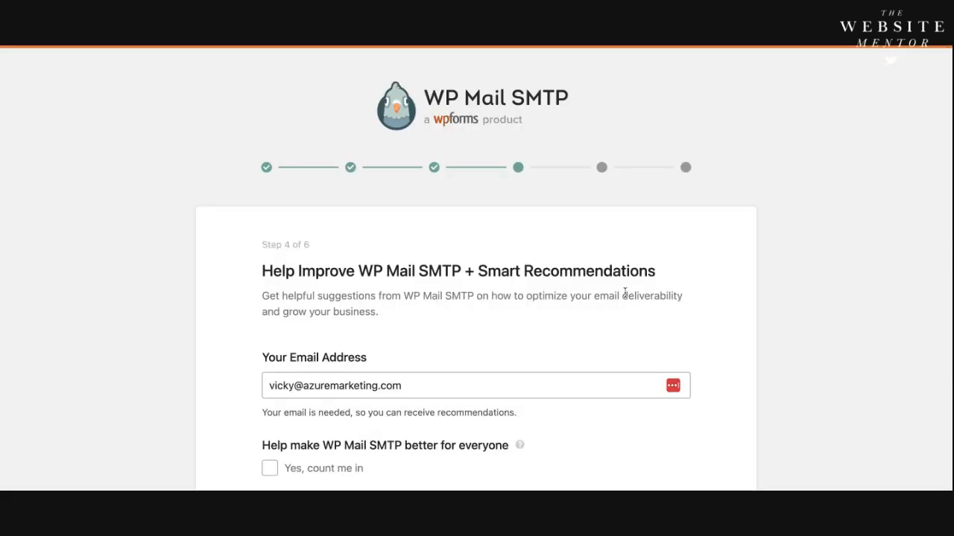
Step: Skip the Help Improve WP Mail SMTP and Smart Recommendations step without opting in
scroll(623, 294, down, 2)
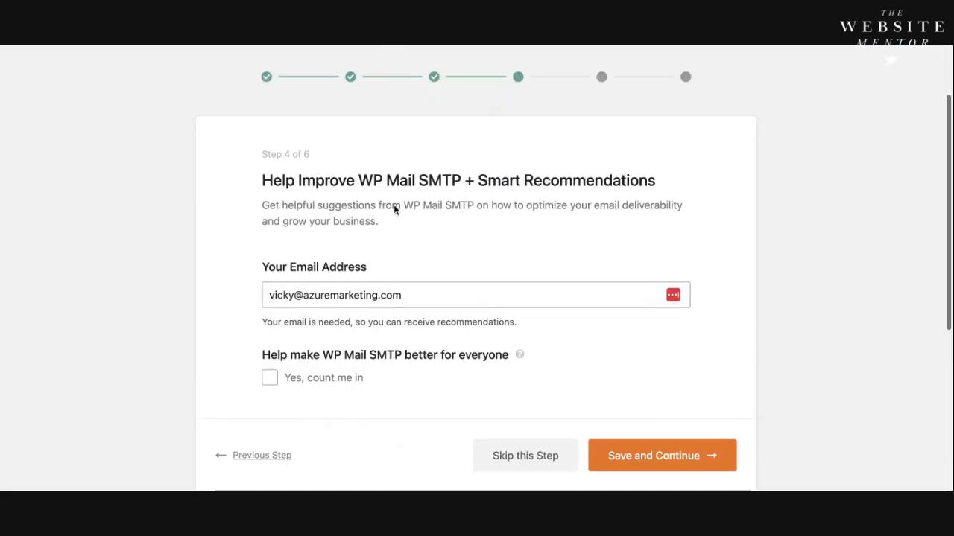
scroll(434, 226, down, 1)
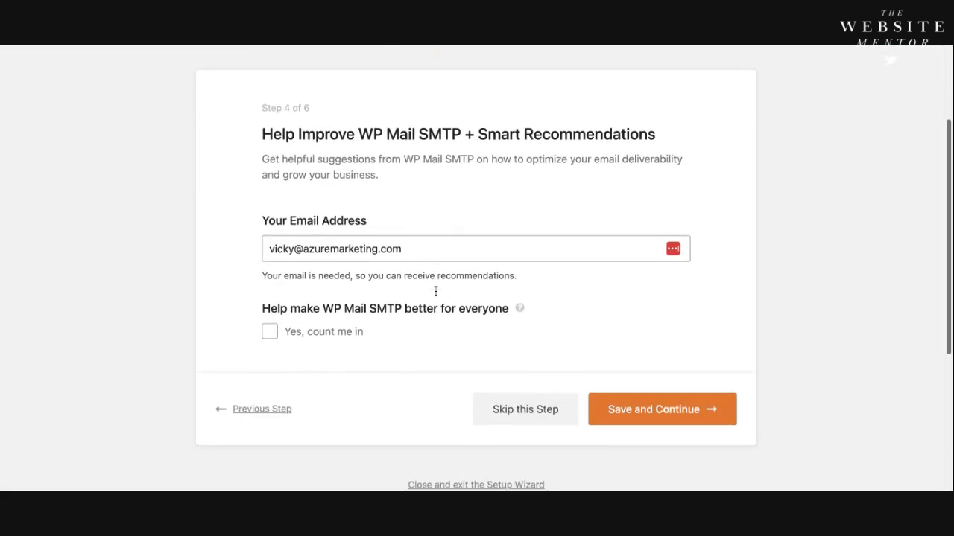
click(526, 411)
Step: Skip the license key step without entering a key and go on to the wizard's final configuration check
scroll(545, 366, down, 3)
scroll(545, 367, down, 1)
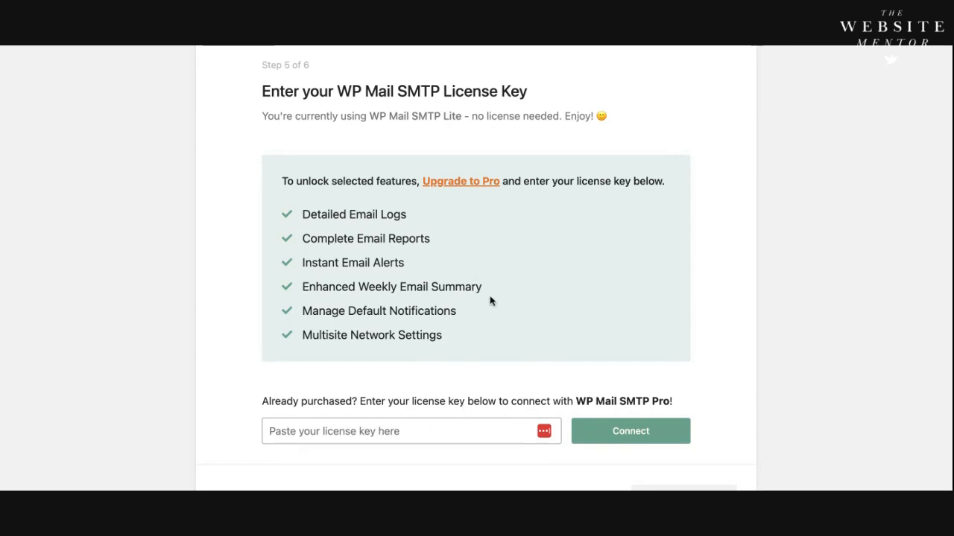
scroll(507, 287, down, 2)
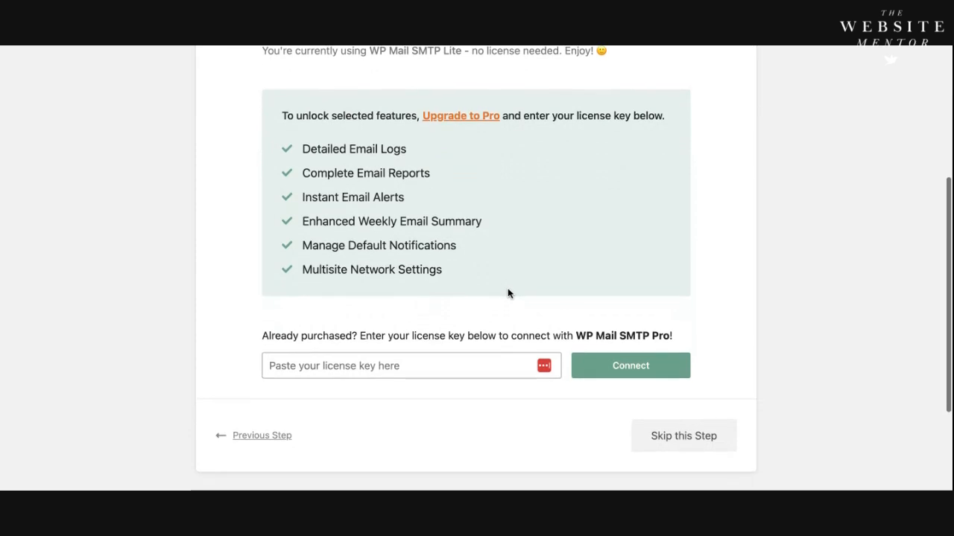
click(692, 437)
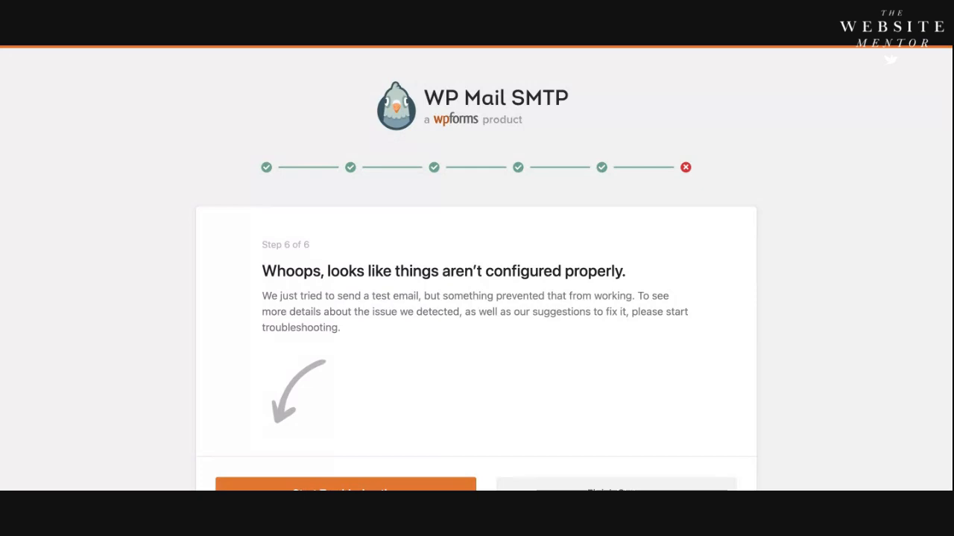
scroll(476, 268, down, 2)
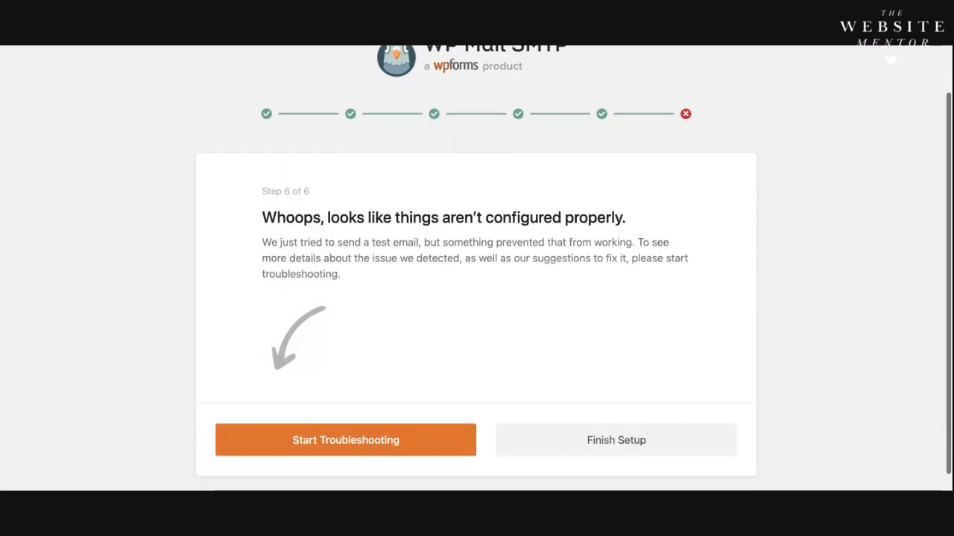